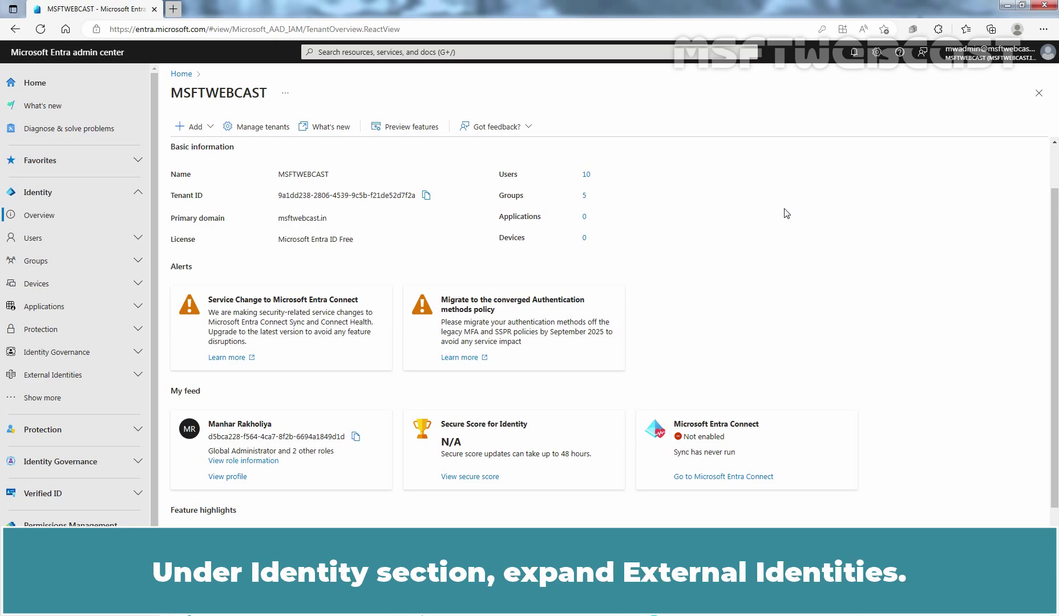
# Open External collaboration settings from the External Identities section.
pyautogui.click(128, 376)
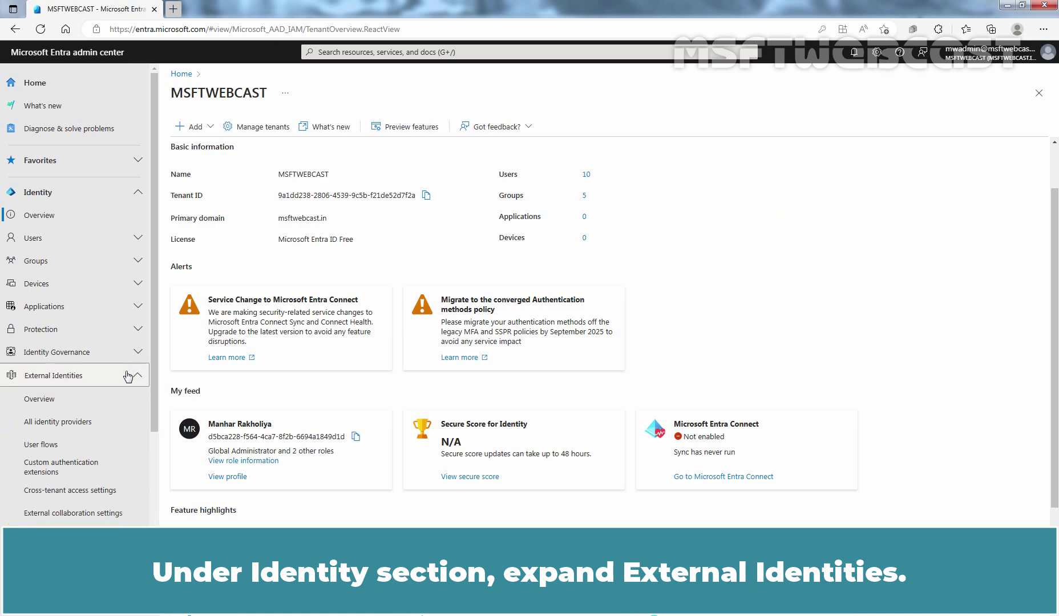
pyautogui.click(66, 515)
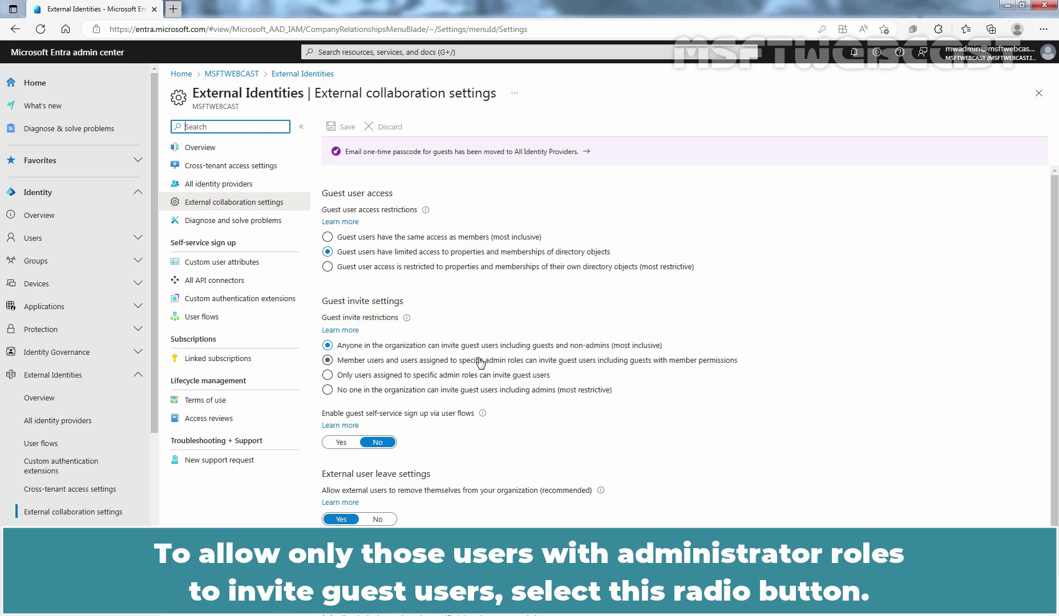
# Set guest invite restrictions to 'Only users assigned to specific admin roles can invite guest users'.
pyautogui.click(480, 376)
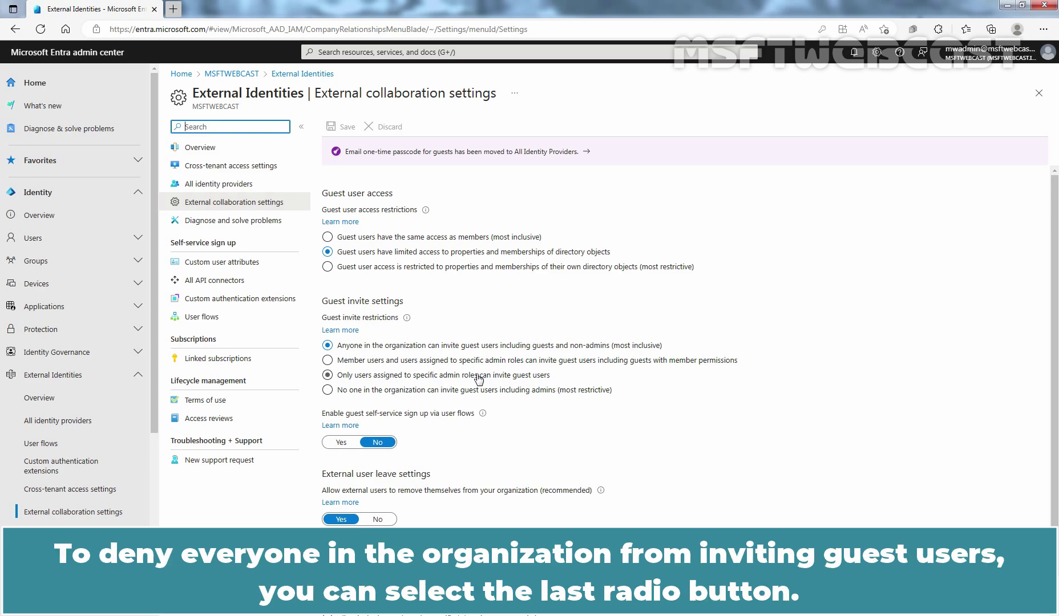
pyautogui.click(479, 392)
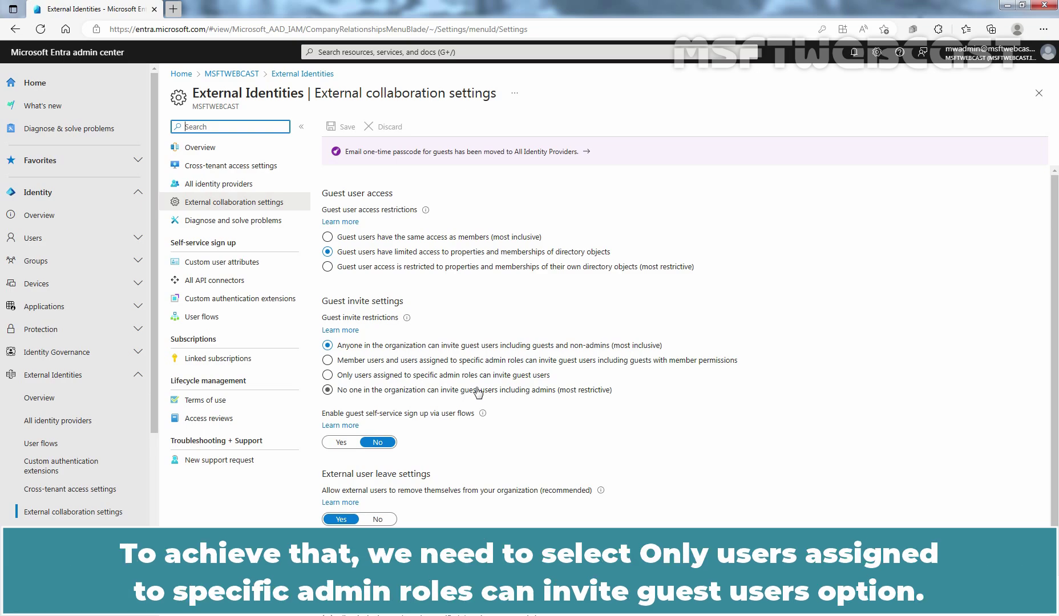
pyautogui.click(468, 377)
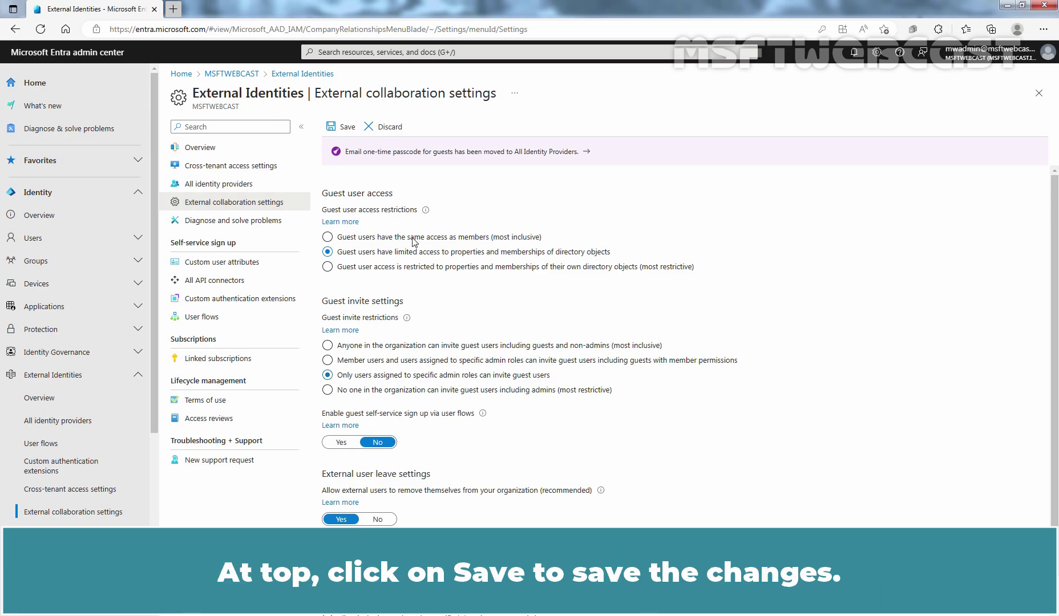
# Save the admin-role-only guest invite restriction on the External collaboration settings page.
pyautogui.click(345, 129)
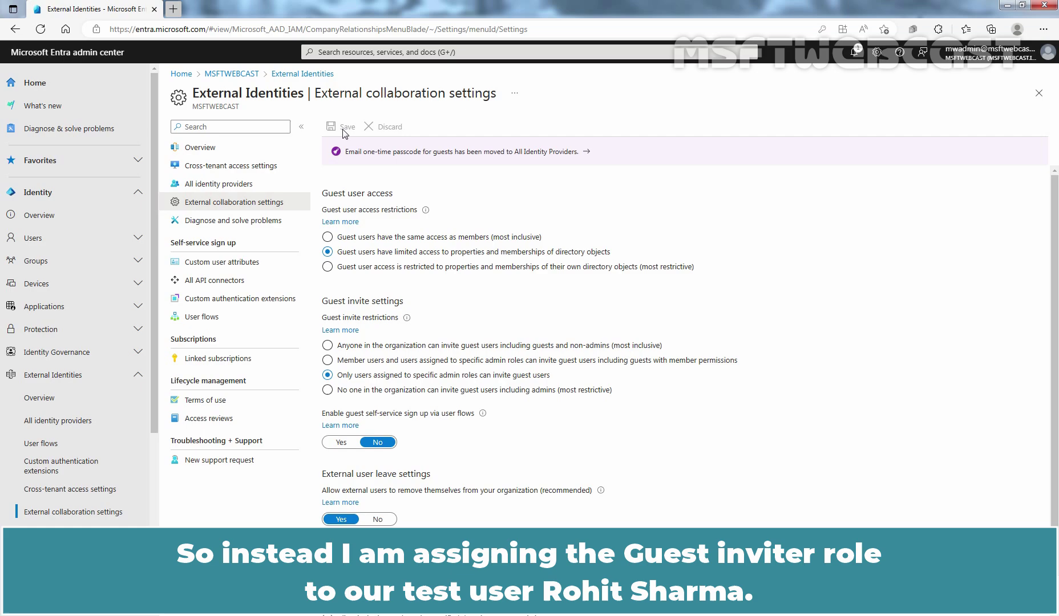
# Open the Assigned roles page for the sixth user in All users.
pyautogui.click(51, 239)
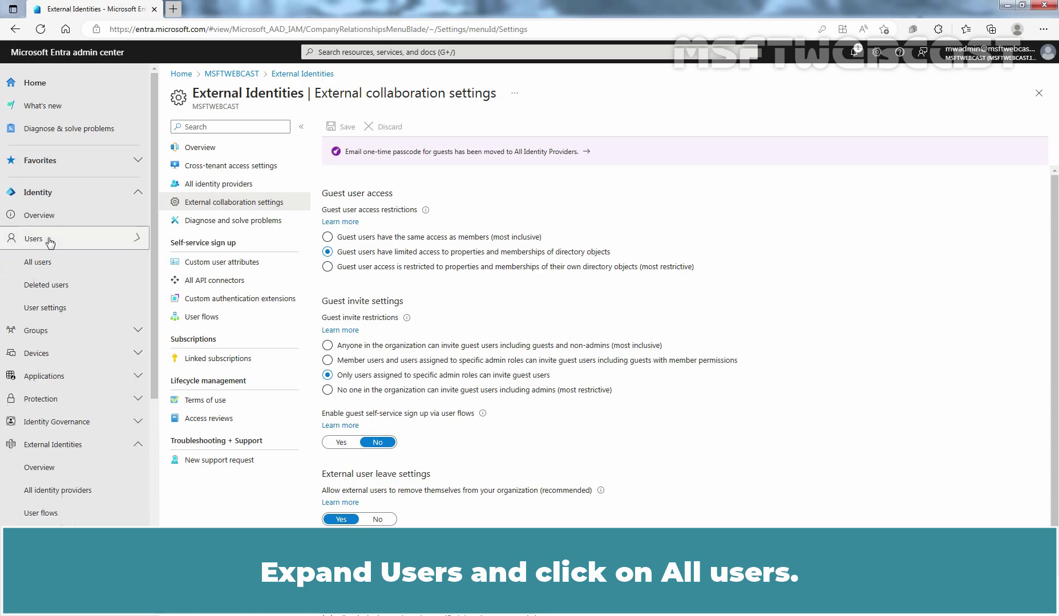
pyautogui.click(52, 261)
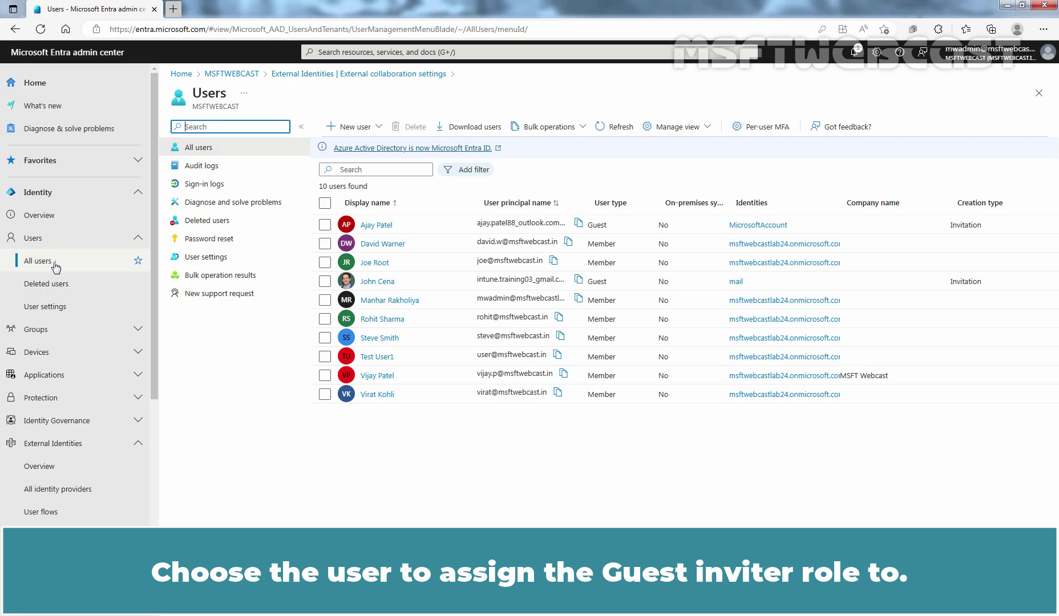
pyautogui.click(379, 320)
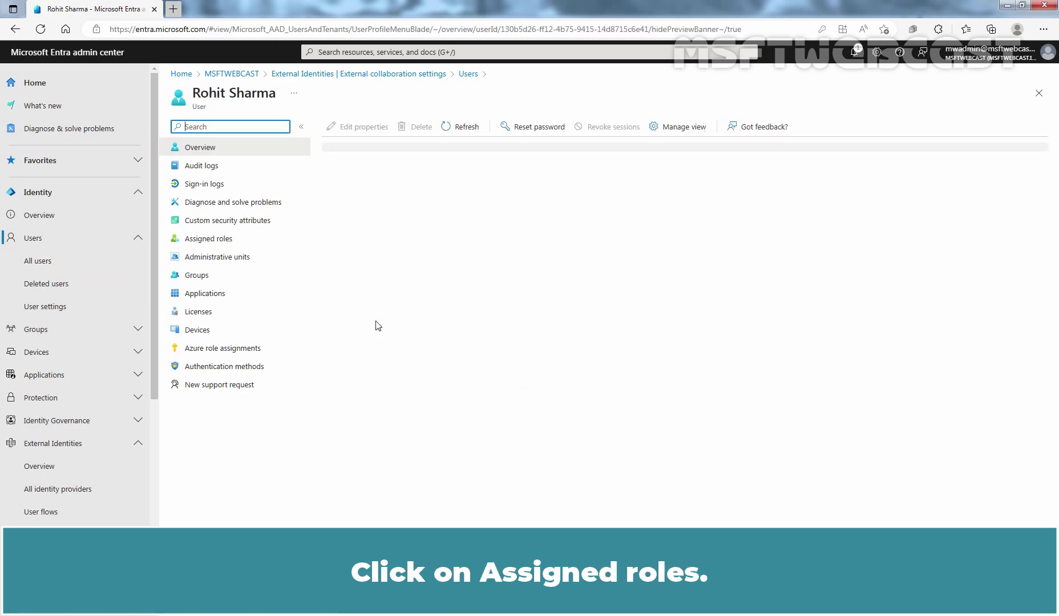
pyautogui.click(209, 240)
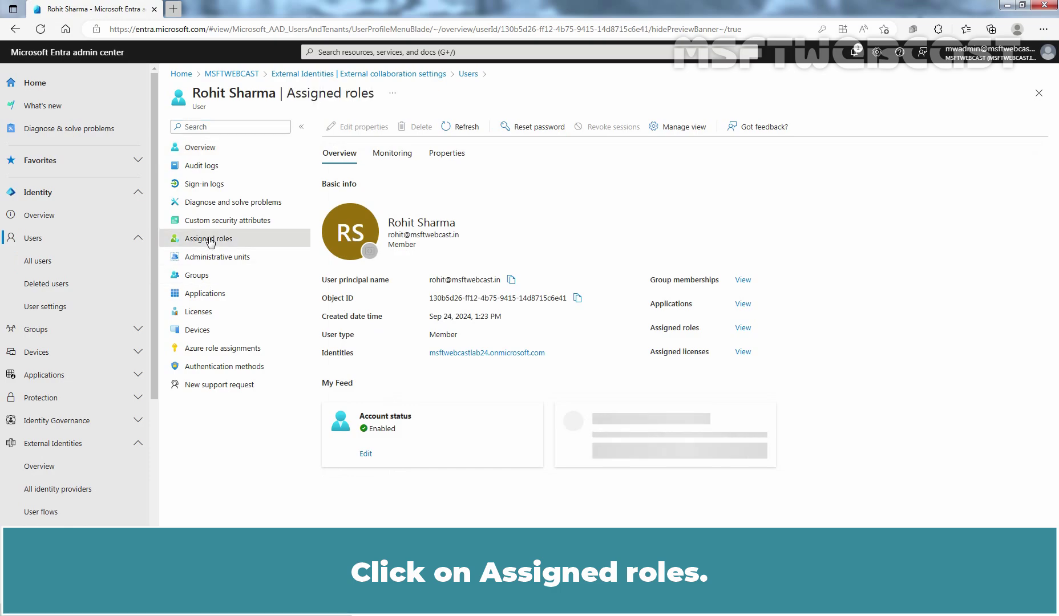
# Search roles for 'guest' and assign the Guest Inviter role to this user.
pyautogui.click(361, 129)
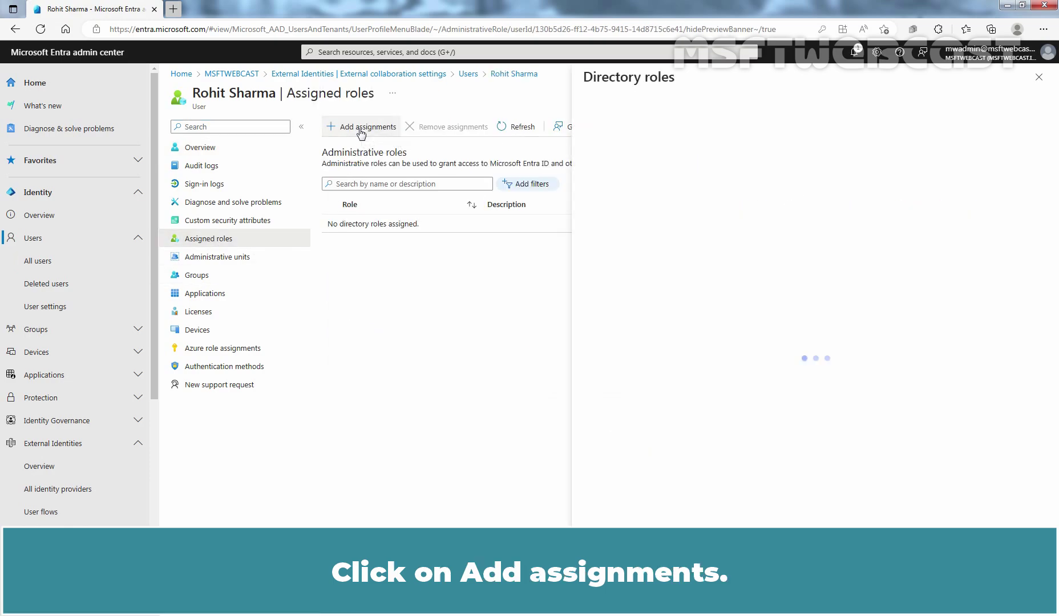
pyautogui.click(631, 169)
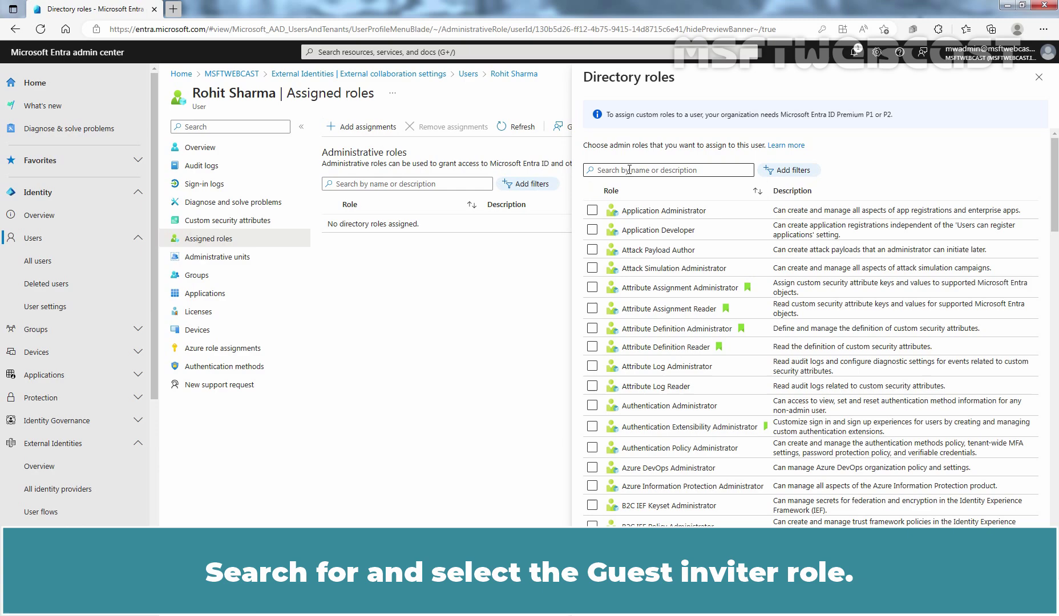
pyautogui.write('guest')
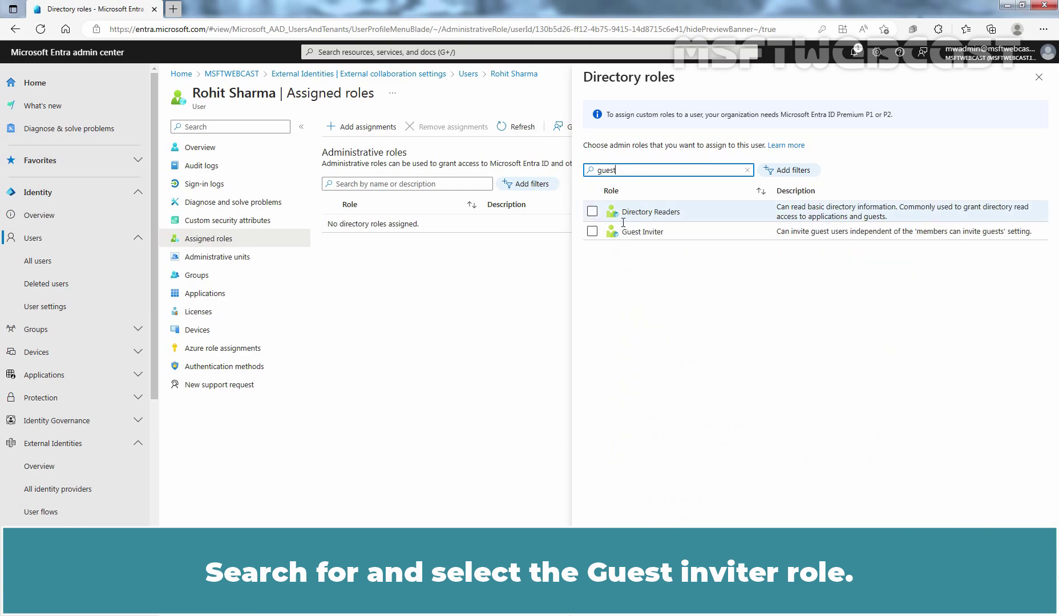
pyautogui.click(593, 232)
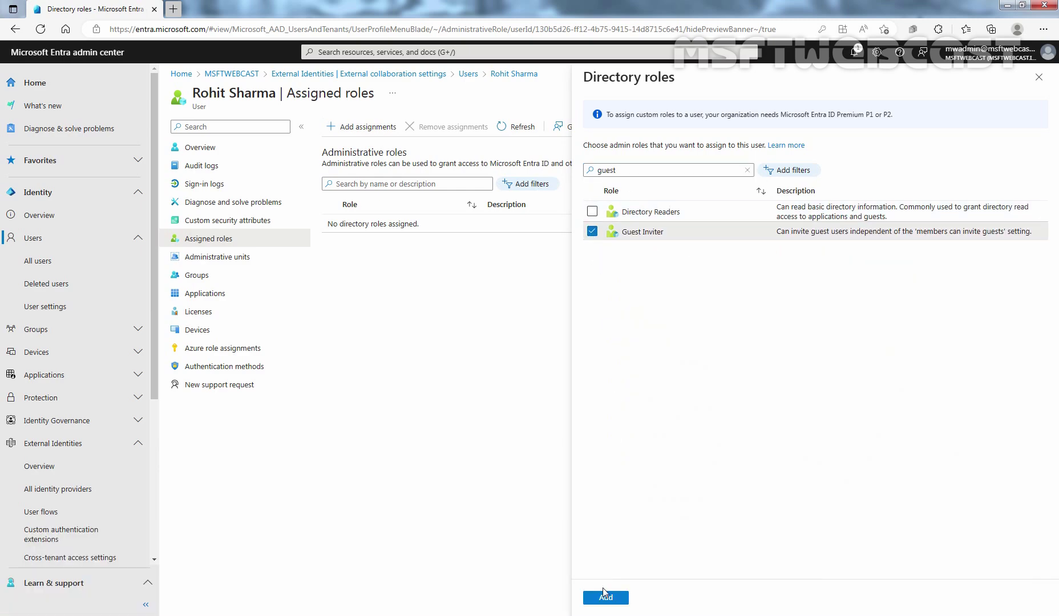
pyautogui.click(606, 597)
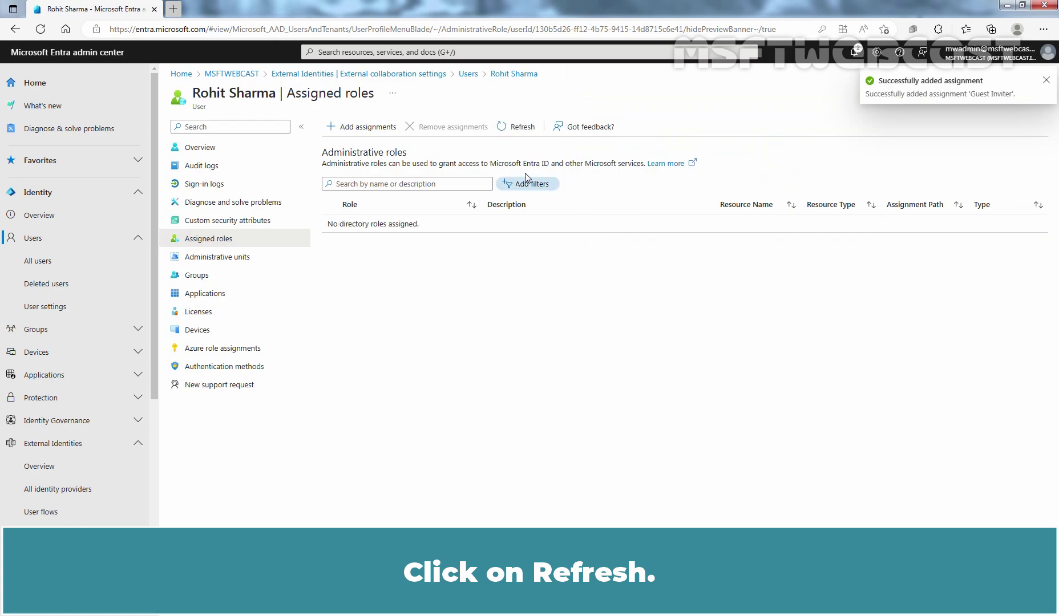
# Refresh Assigned roles so Guest Inviter appears as a direct built-in assignment.
pyautogui.click(519, 129)
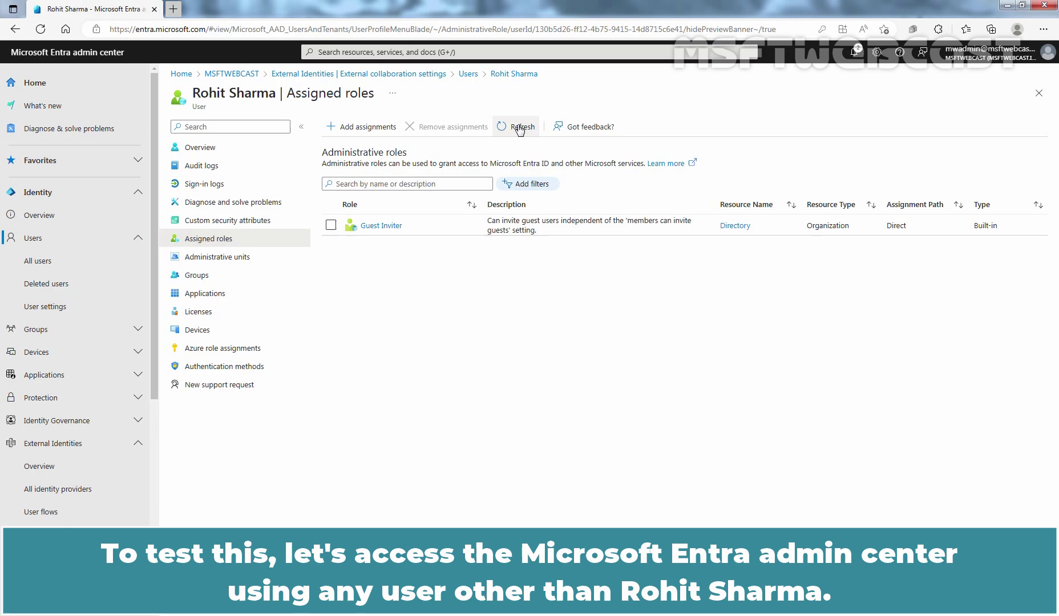
# In a new Edge InPrivate window, go to the Entra sign-in page.
pyautogui.click(1043, 29)
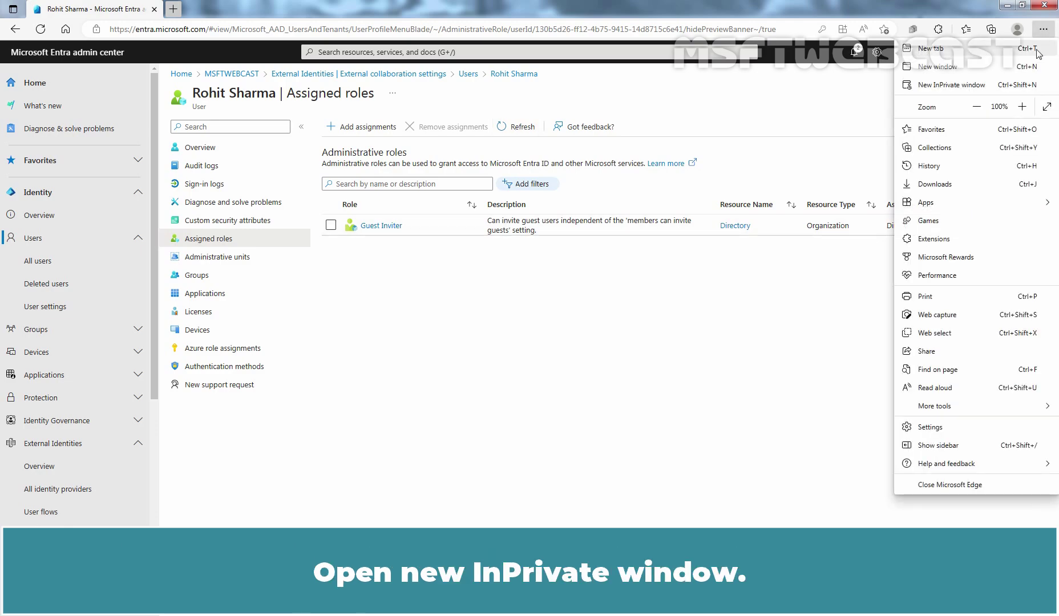
pyautogui.click(947, 85)
pyautogui.write('e')
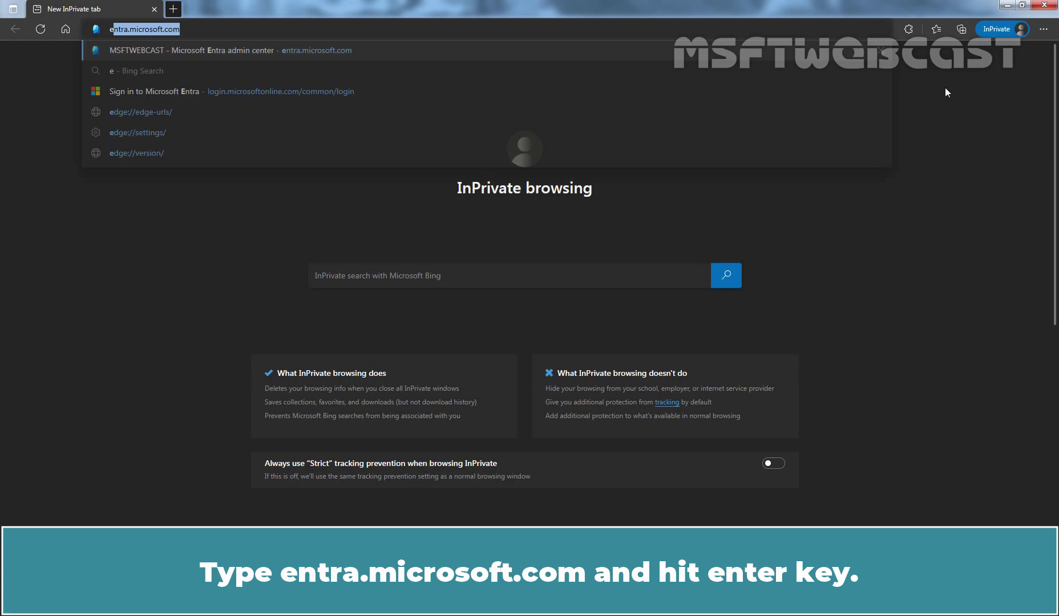
pyautogui.write('ntra')
pyautogui.press('Right')
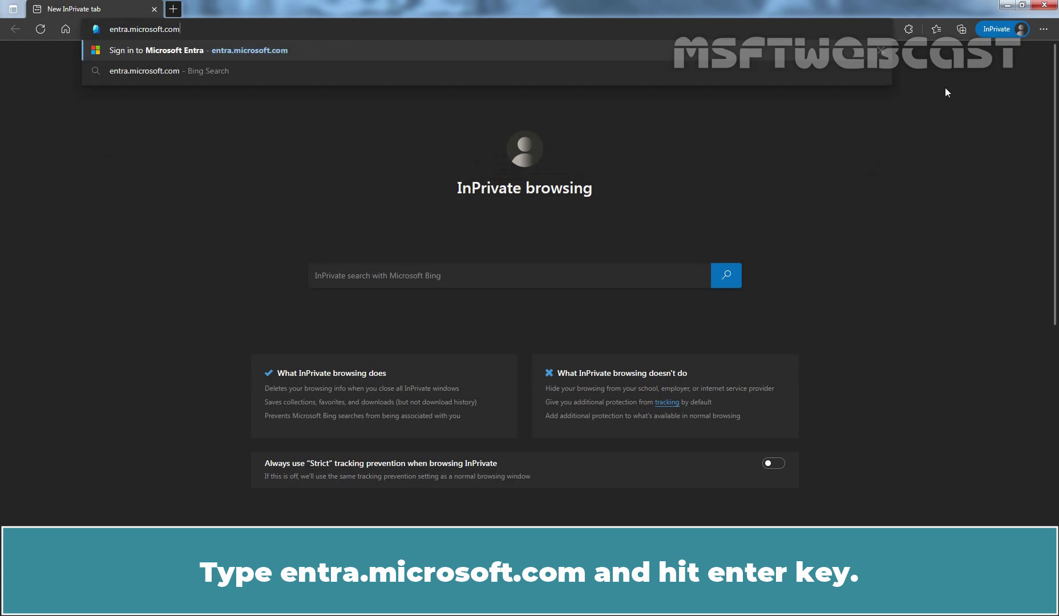
pyautogui.press('Return')
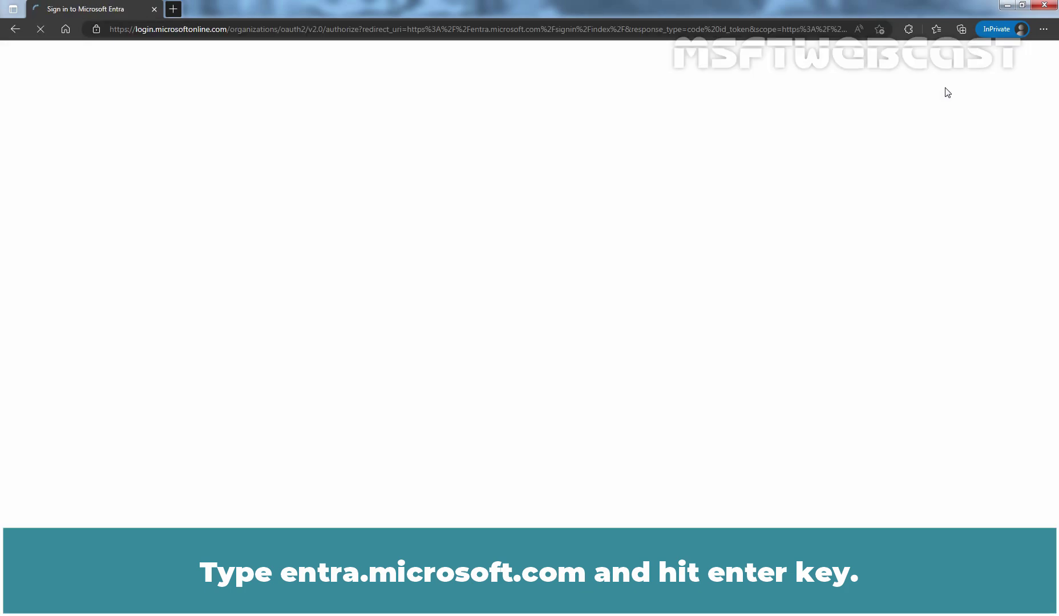
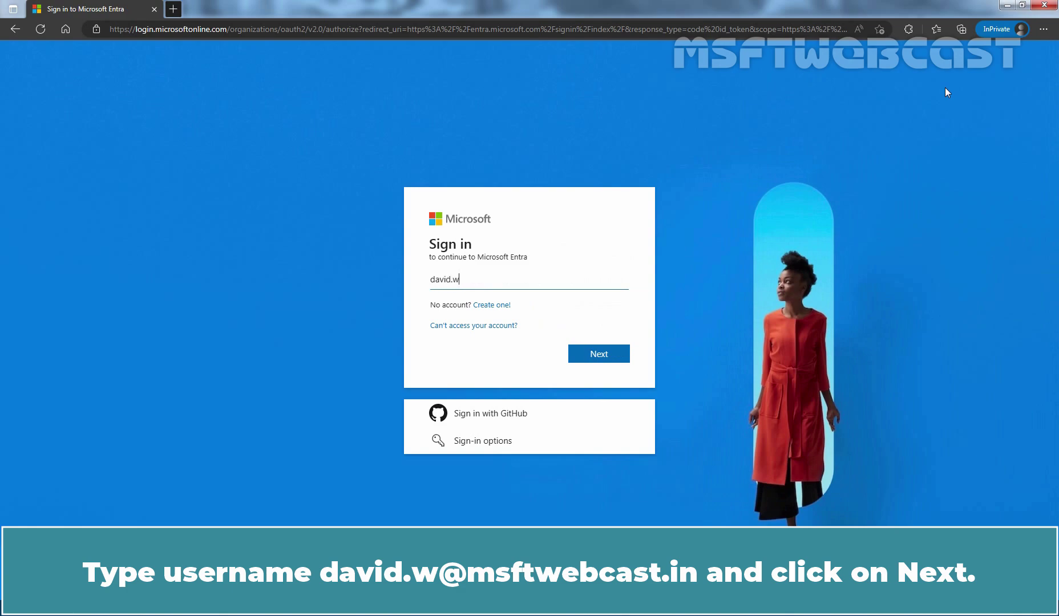
# Sign in with the second user's email and password, choosing not to stay signed in.
pyautogui.click(597, 355)
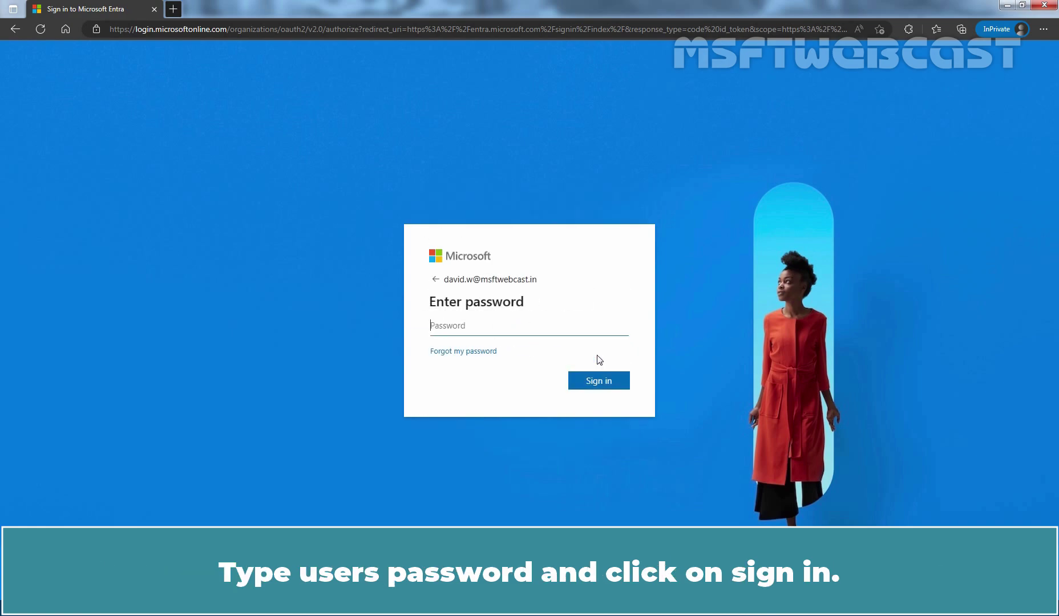
pyautogui.write('••••••••••')
pyautogui.click(598, 381)
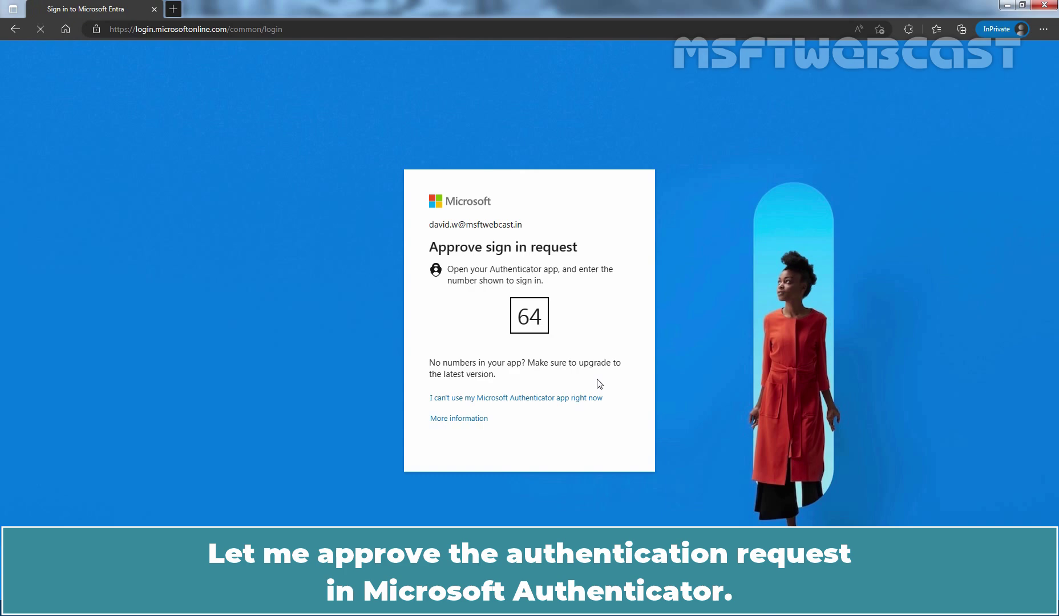
pyautogui.click(532, 384)
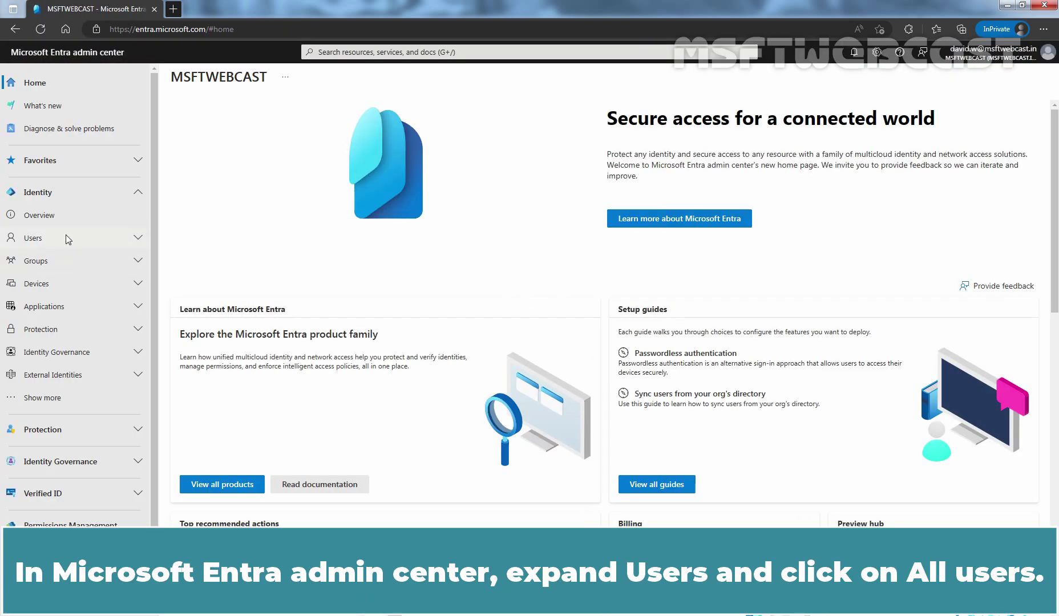
# From All users > New user, invite an external guest user through Review + invite.
pyautogui.click(67, 237)
pyautogui.click(61, 263)
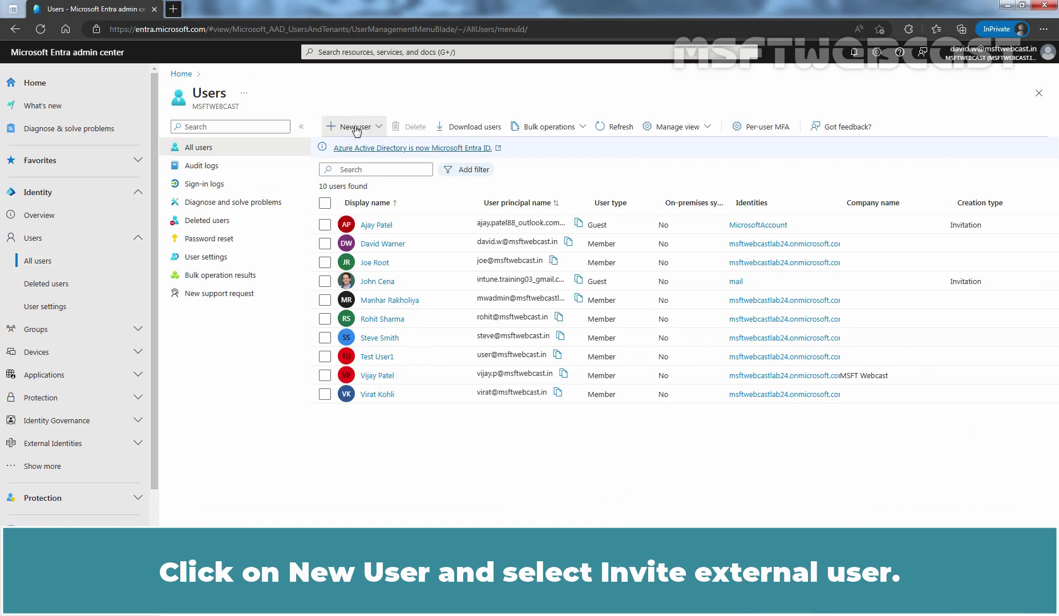
pyautogui.click(355, 128)
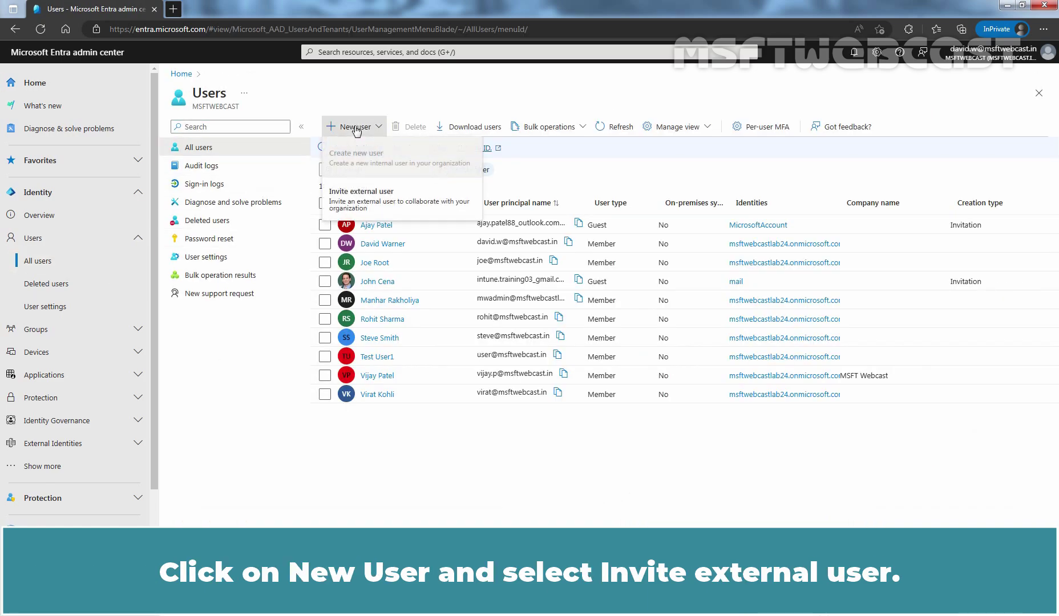
pyautogui.click(384, 204)
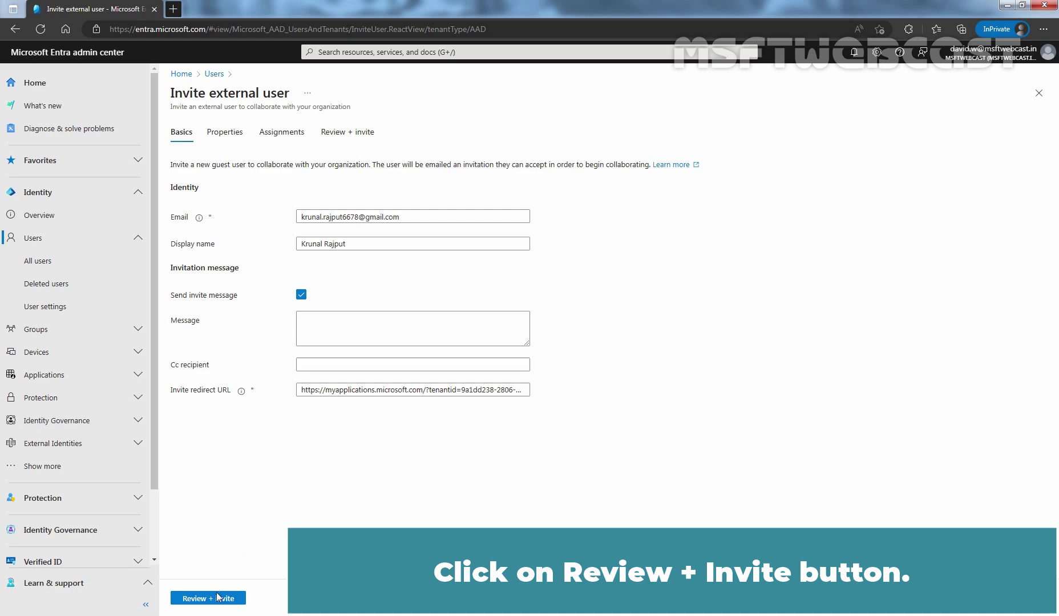
pyautogui.click(208, 599)
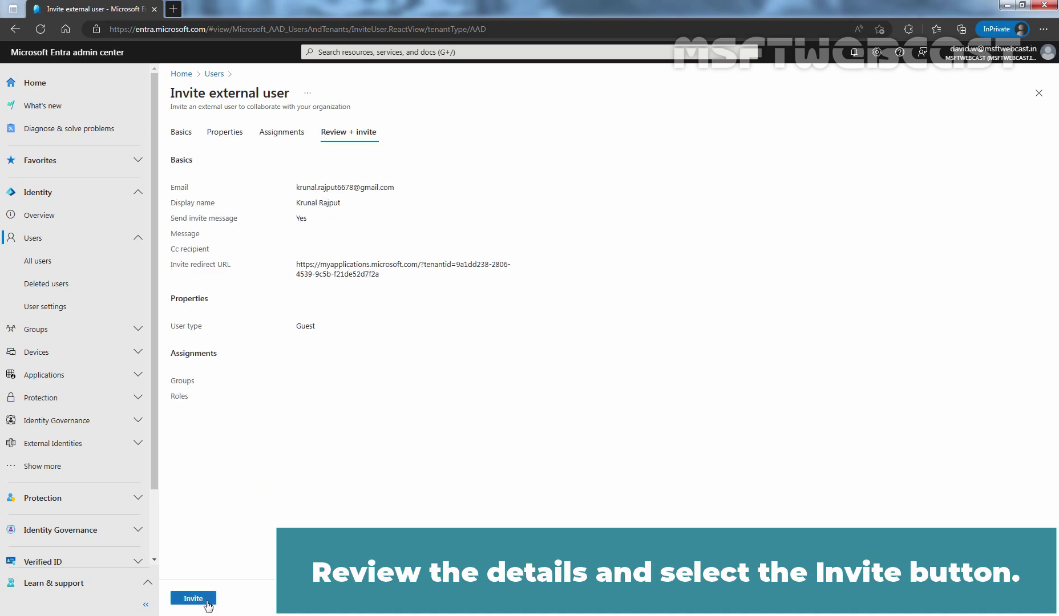
pyautogui.click(197, 600)
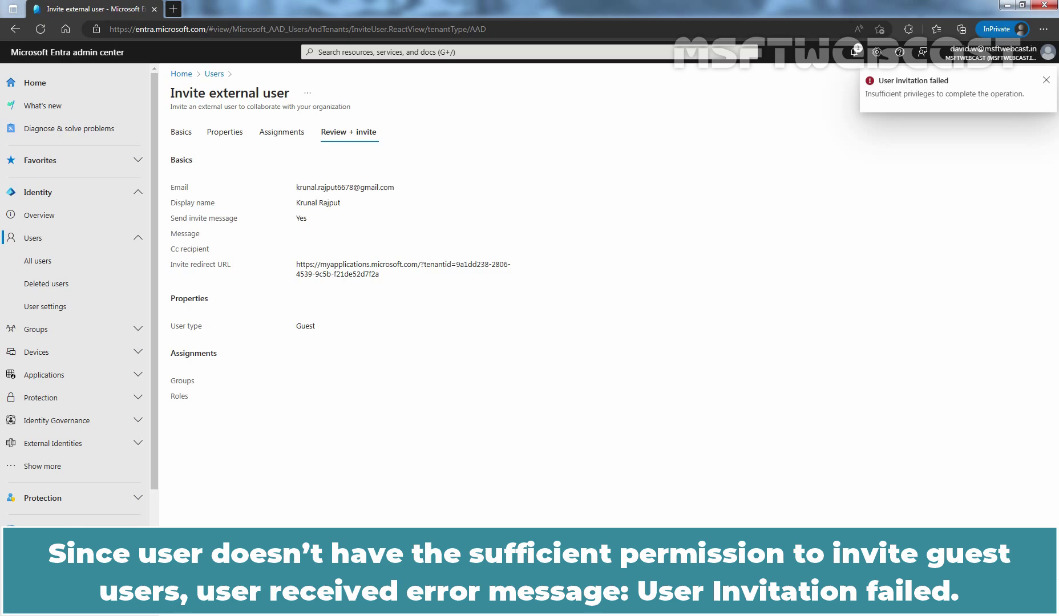
# View the 'User invitation failed' insufficient-privileges message in Notifications.
pyautogui.click(855, 54)
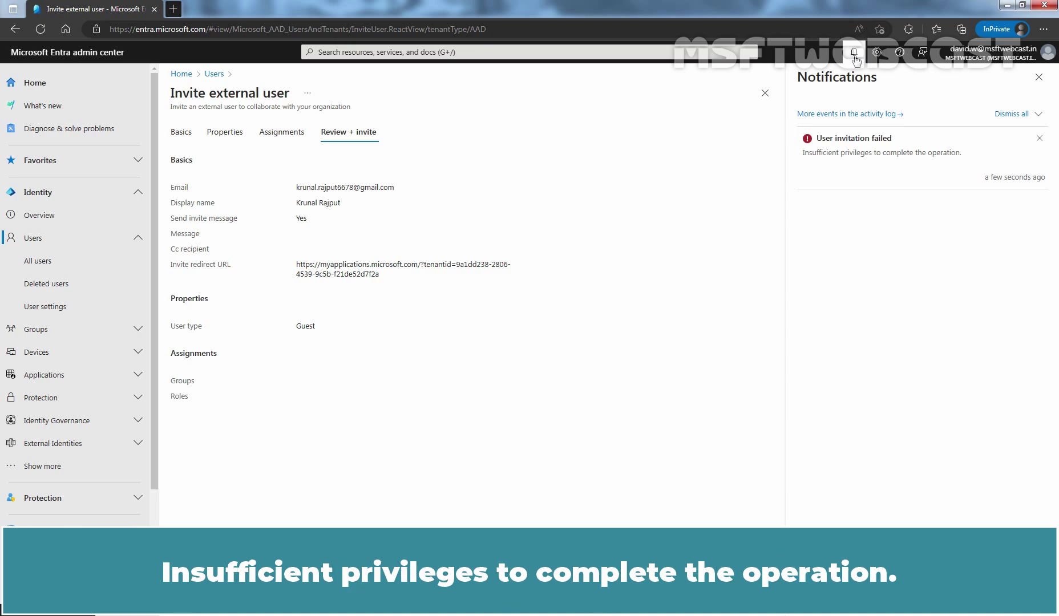